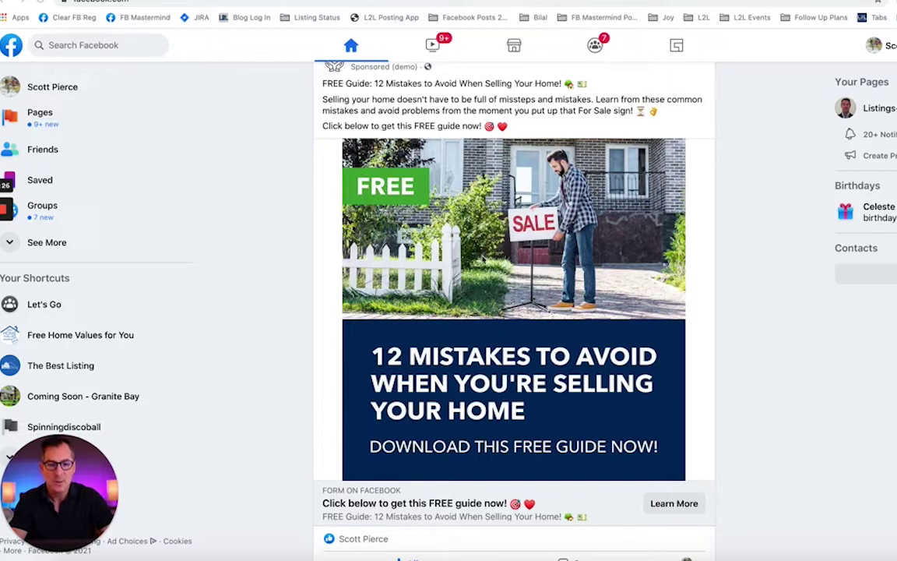
Preview the Facebook ad's lead form with contact details filled, then go to the L2L Ads dashboard
click(483, 260)
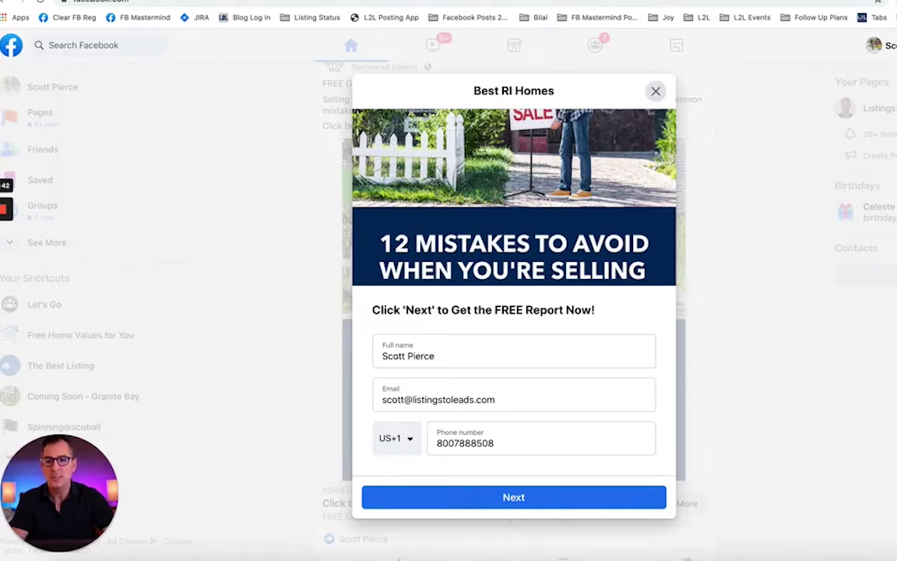
key(ctrl+Tab)
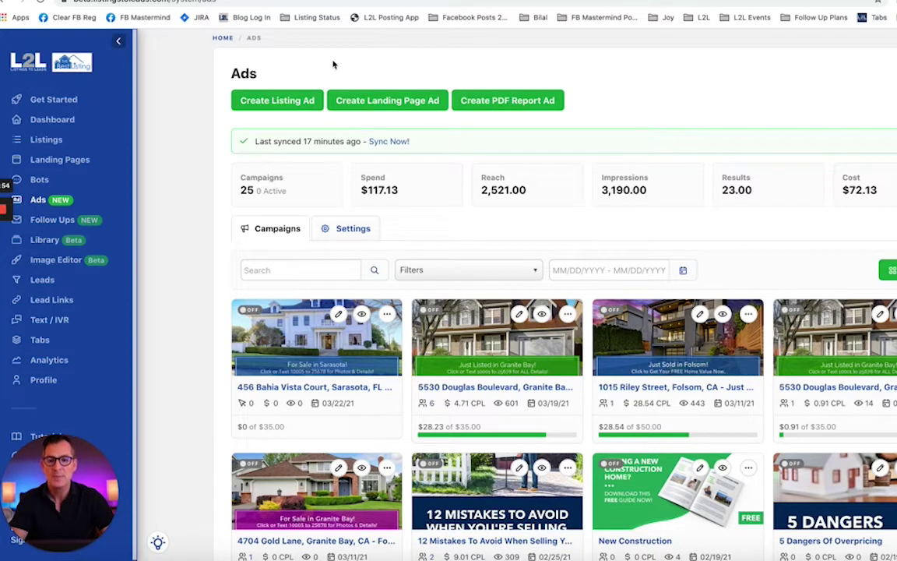
Create a PDF report ad using the '12 Mistakes To Avoid When Selling Your Home' report
click(275, 75)
click(355, 63)
click(512, 74)
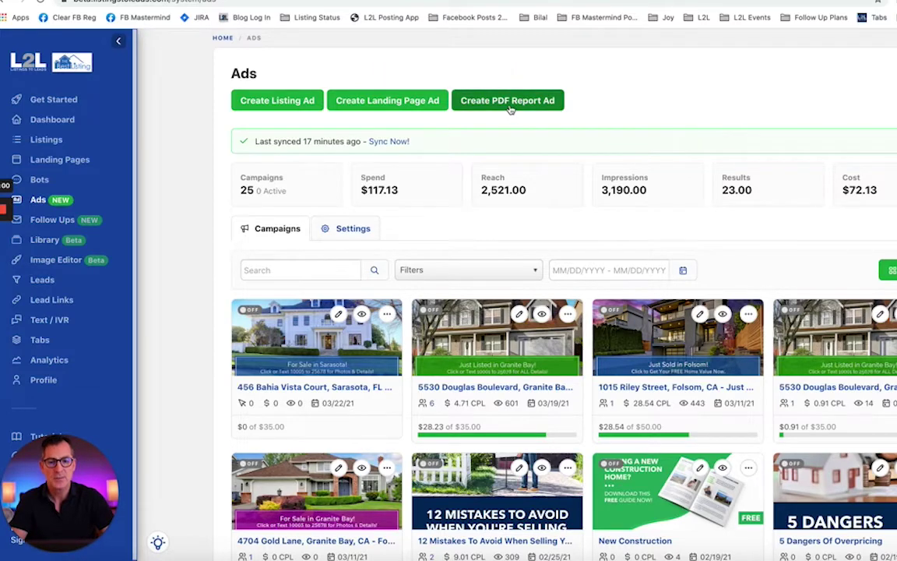
click(510, 107)
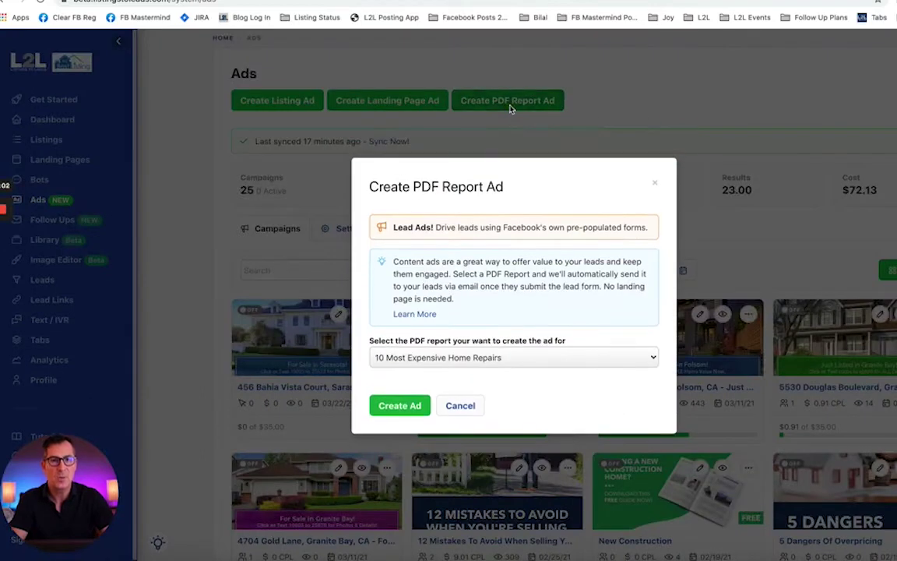
click(465, 359)
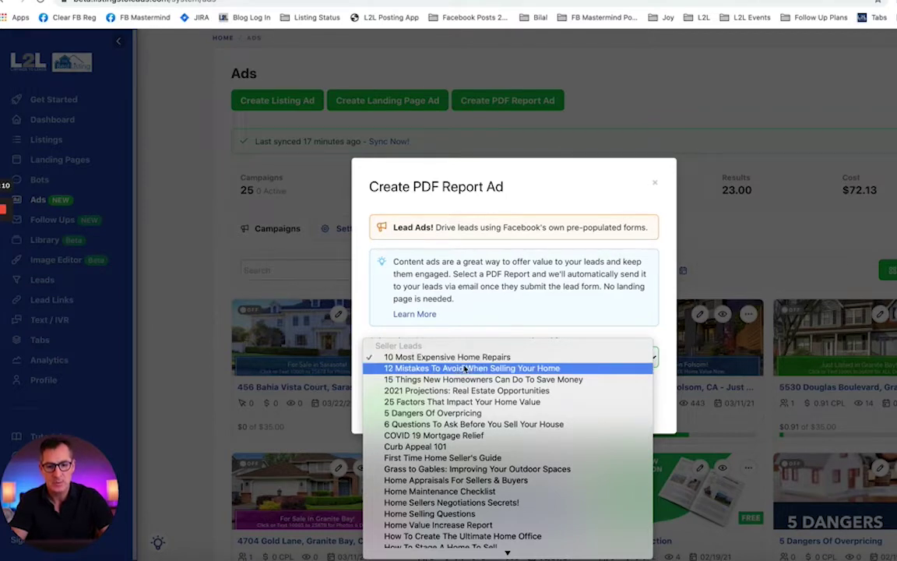
click(497, 370)
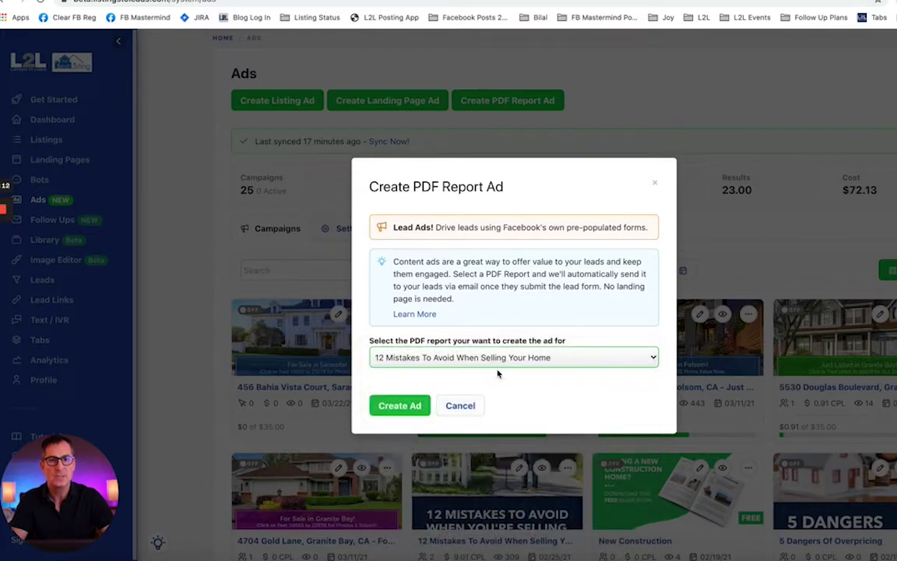
click(395, 410)
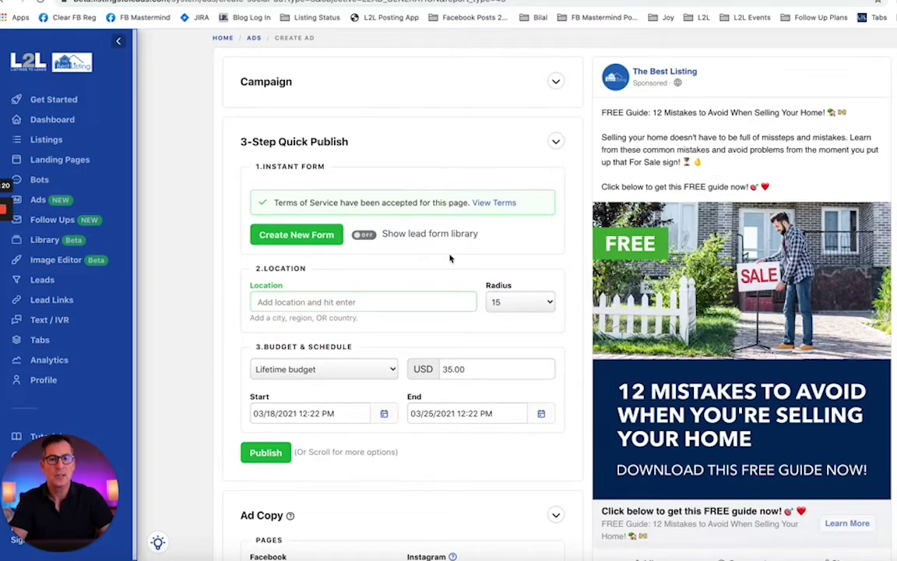
Build and save a new instant lead form collecting full name, email and phone number
click(302, 240)
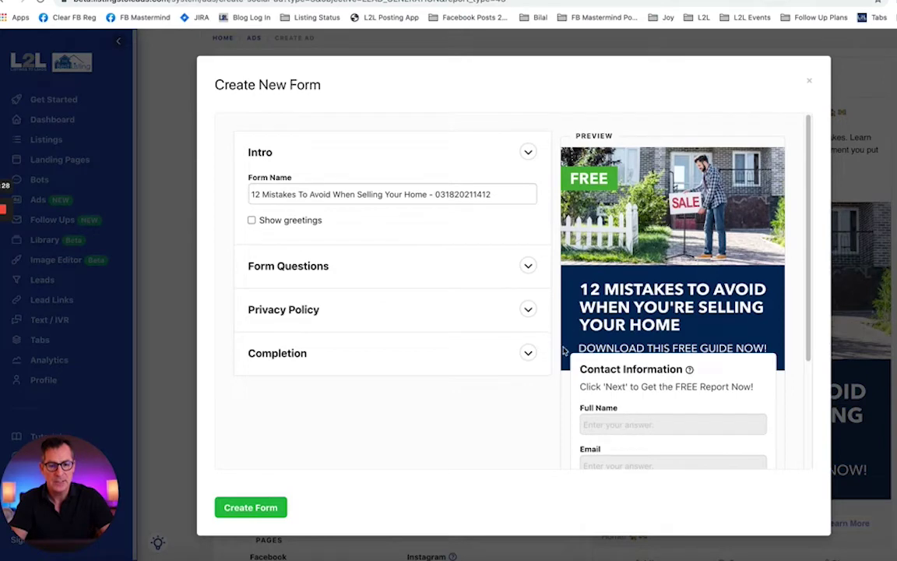
drag(808, 249, 809, 362)
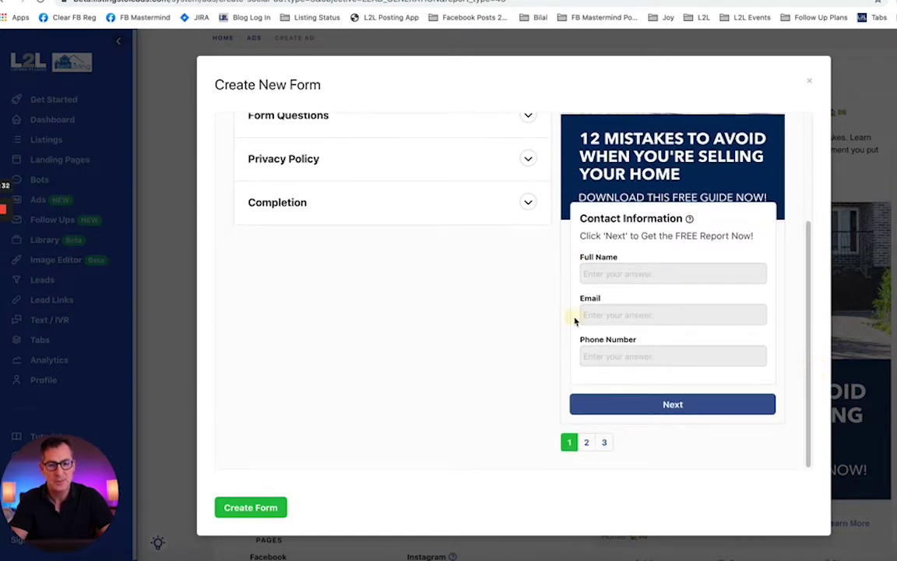
click(238, 506)
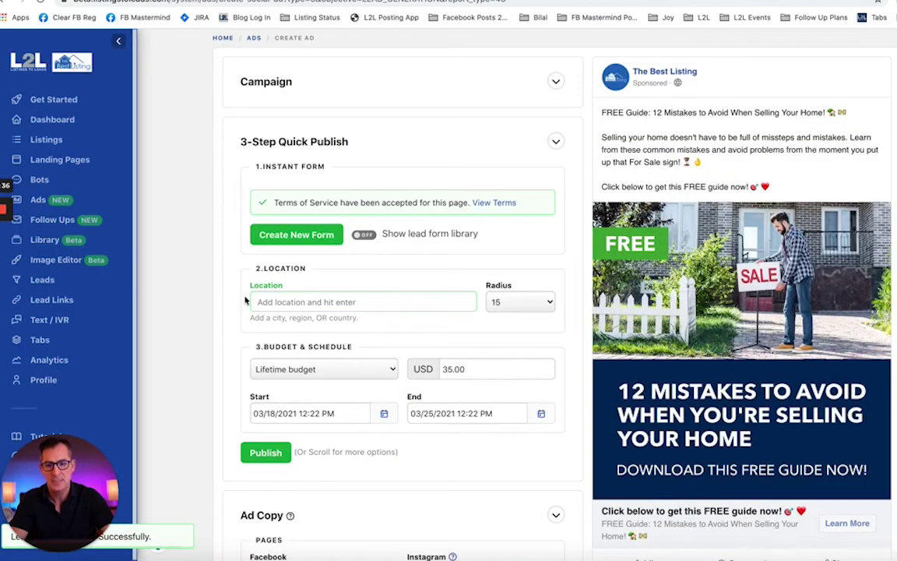
Set the ad's target location to Granite Bay, California, United States
click(314, 304)
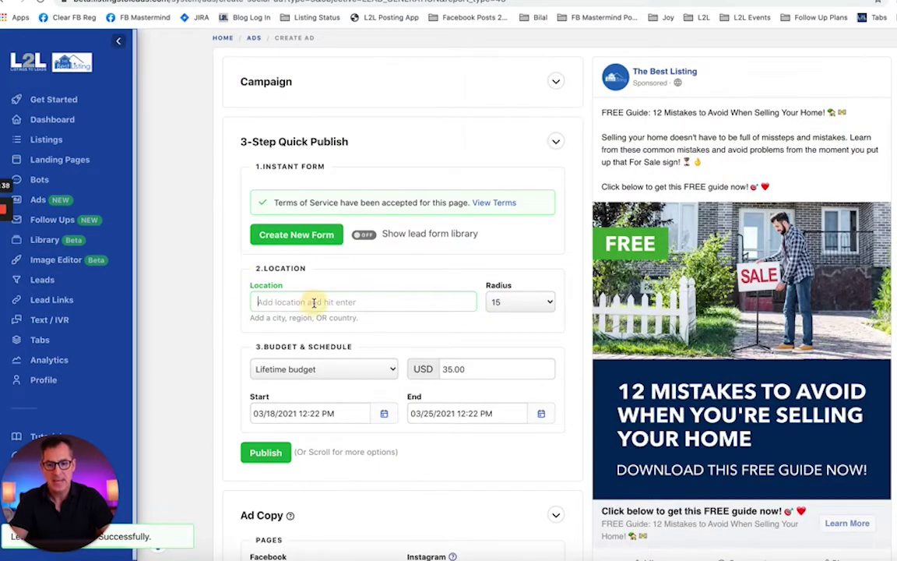
text(Granite Bay)
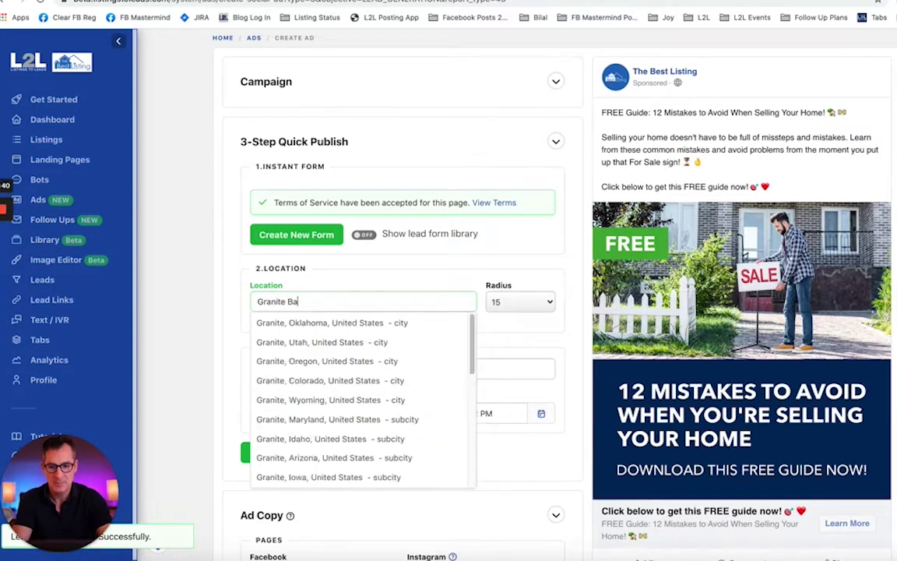
click(320, 320)
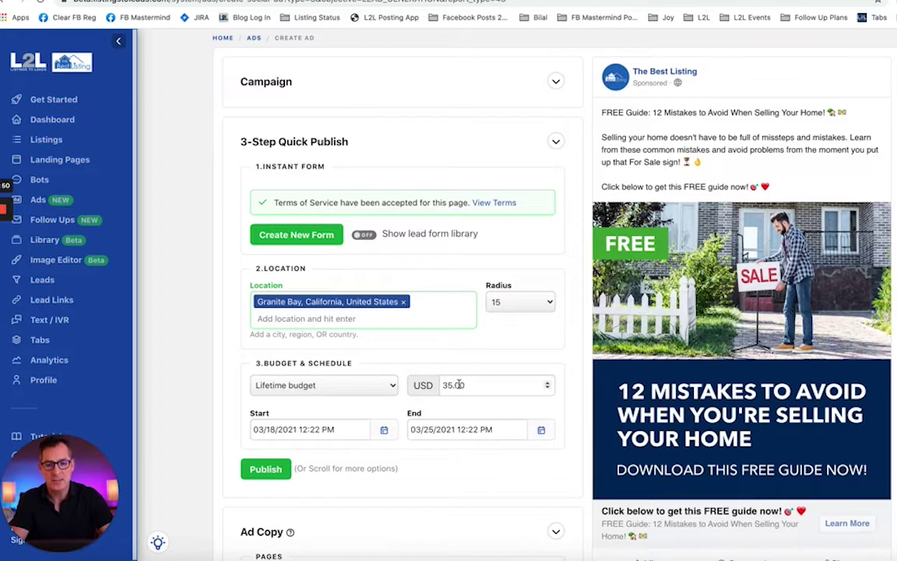
Change the ad's lifetime budget from 35.00 to 50 USD
double_click(426, 383)
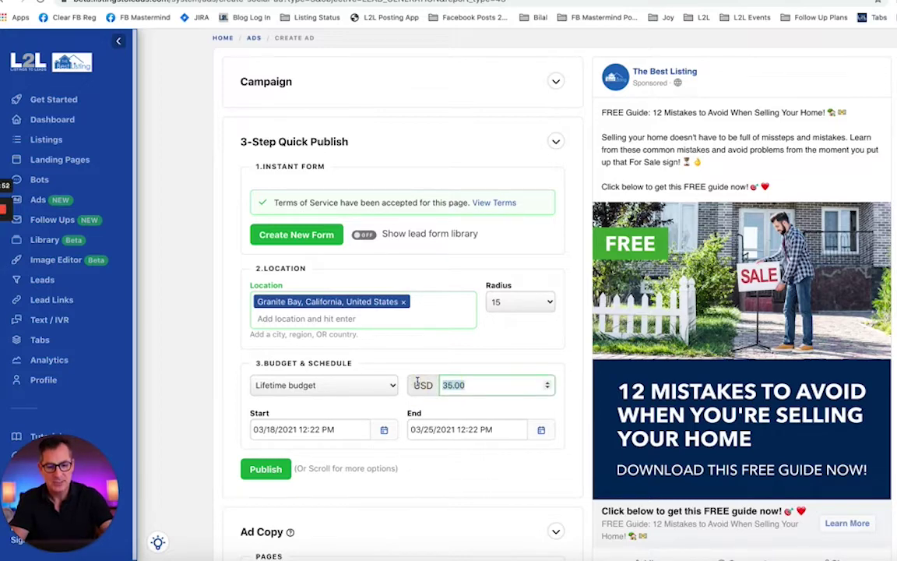
text(50)
click(271, 412)
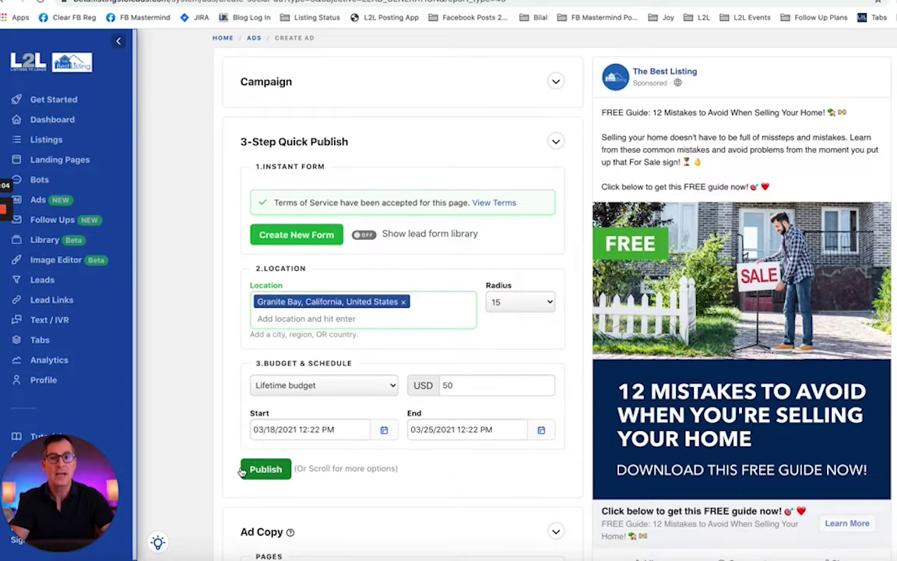
scroll(218, 460, down, 1)
scroll(218, 460, down, 2)
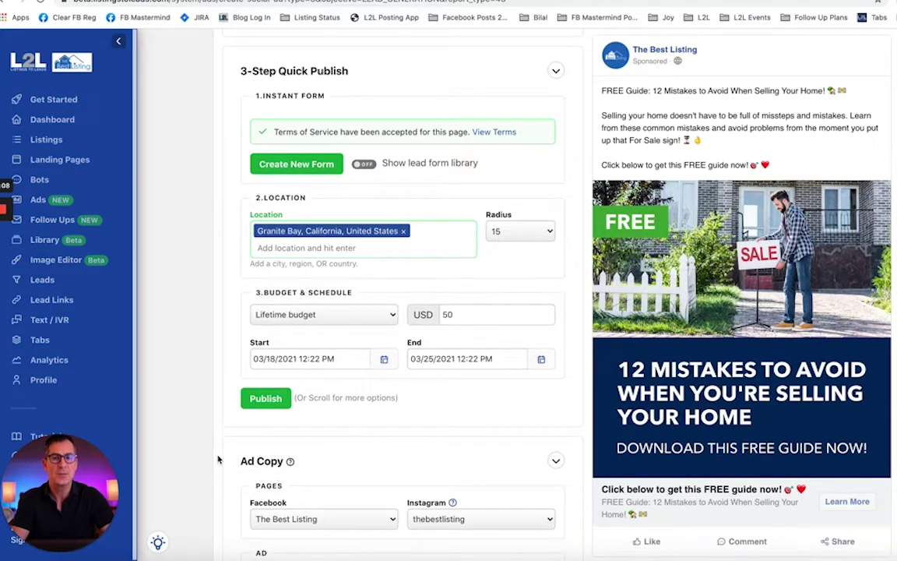
scroll(218, 459, down, 8)
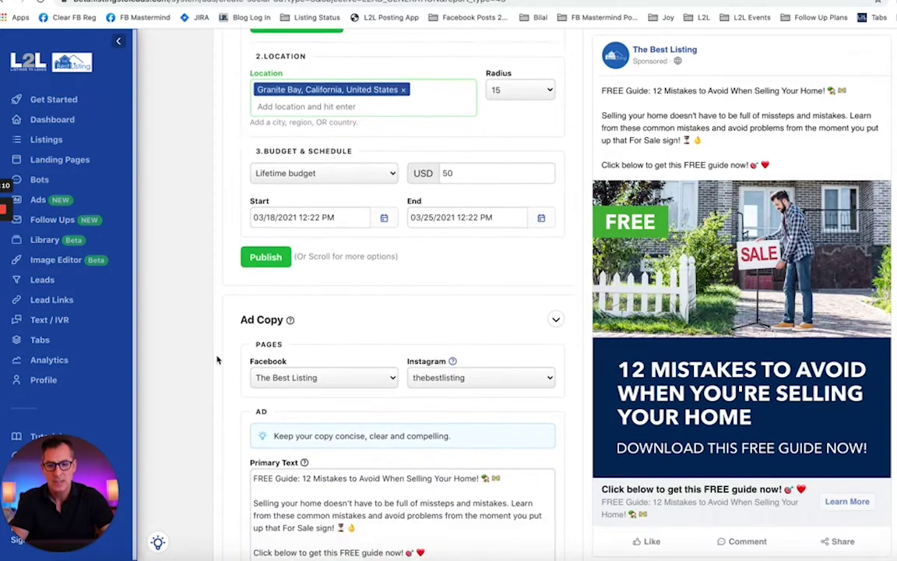
scroll(229, 323, down, 2)
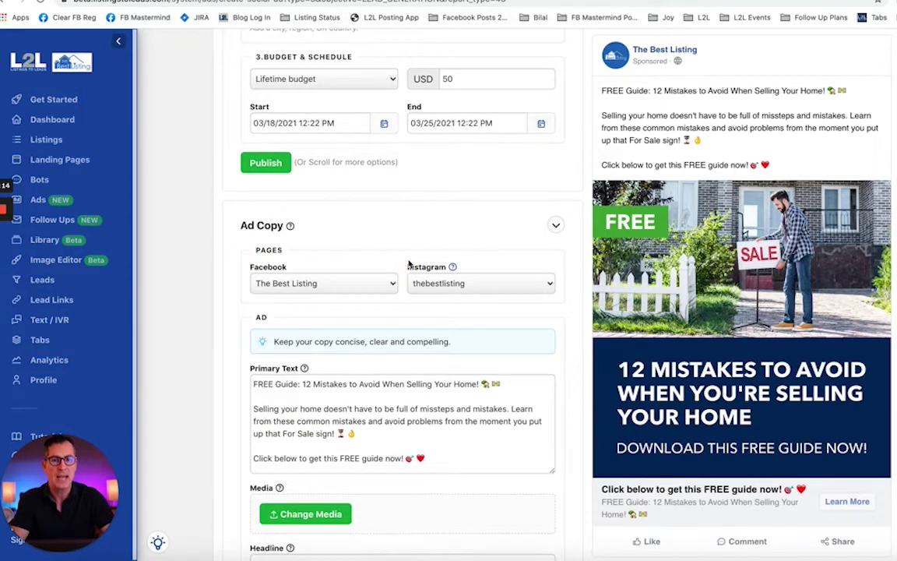
scroll(408, 264, down, 6)
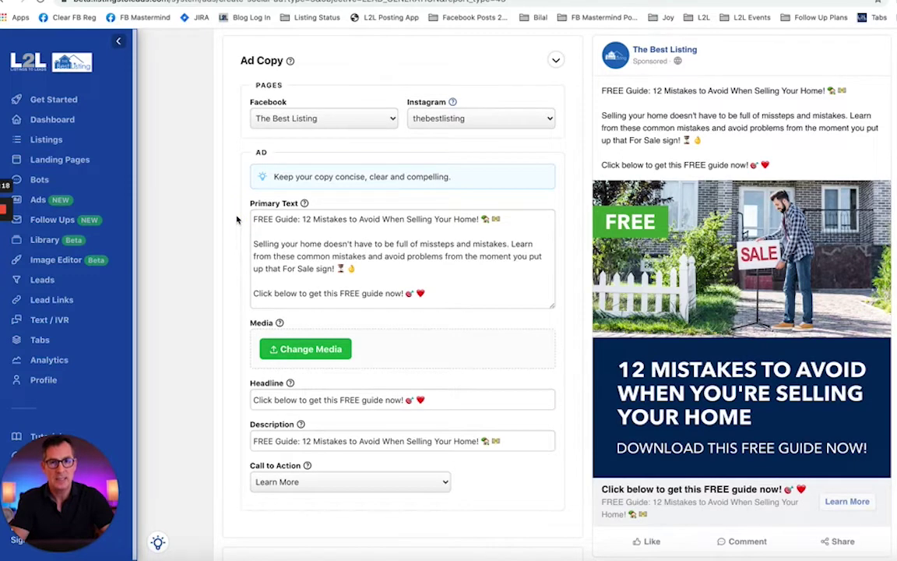
scroll(237, 220, down, 4)
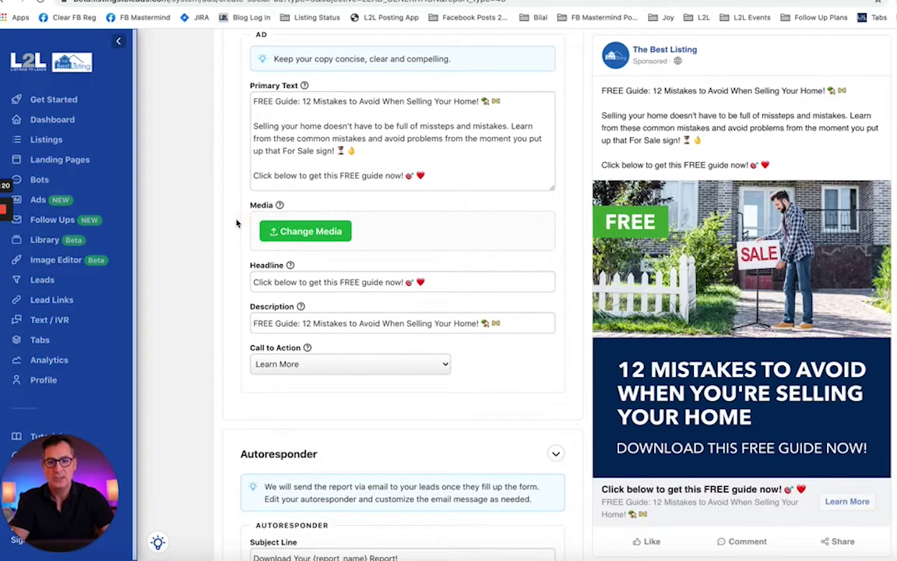
scroll(236, 224, down, 5)
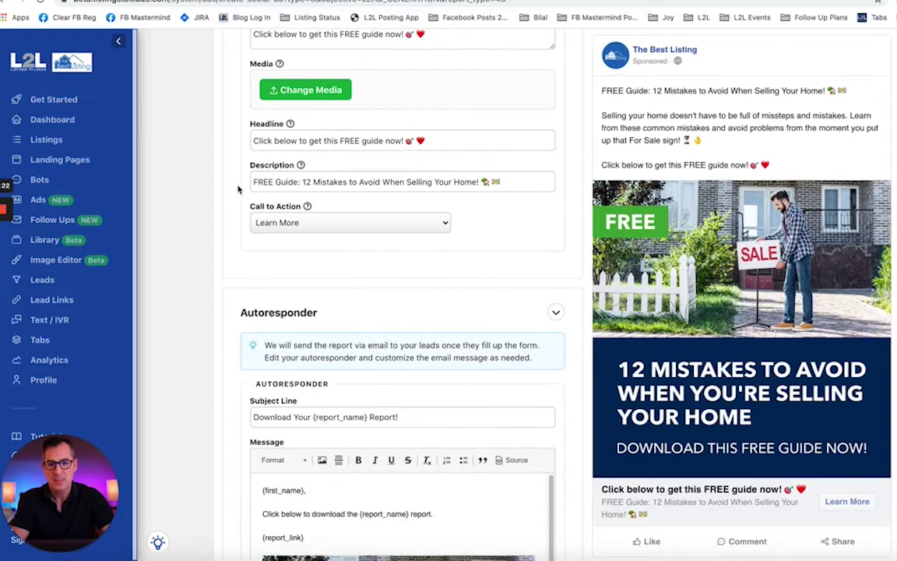
click(240, 162)
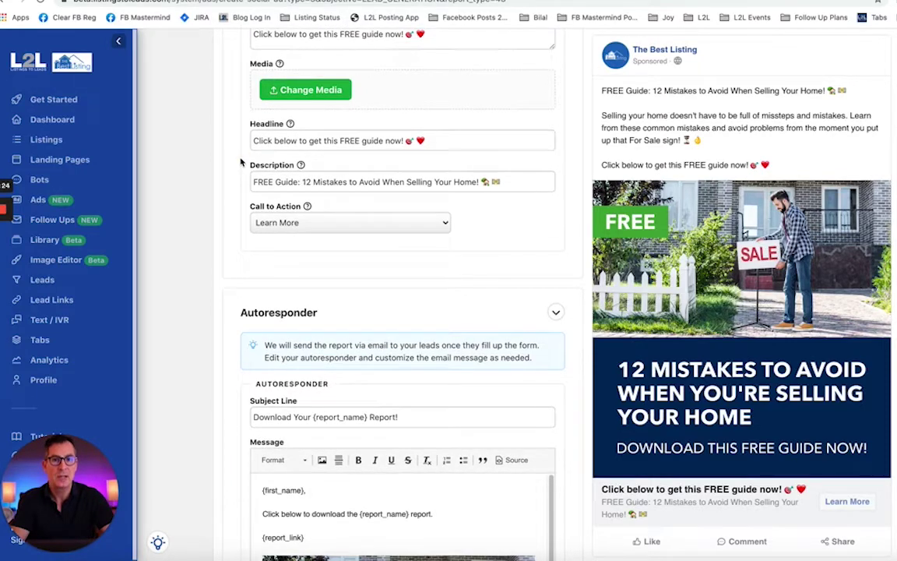
scroll(241, 162, down, 9)
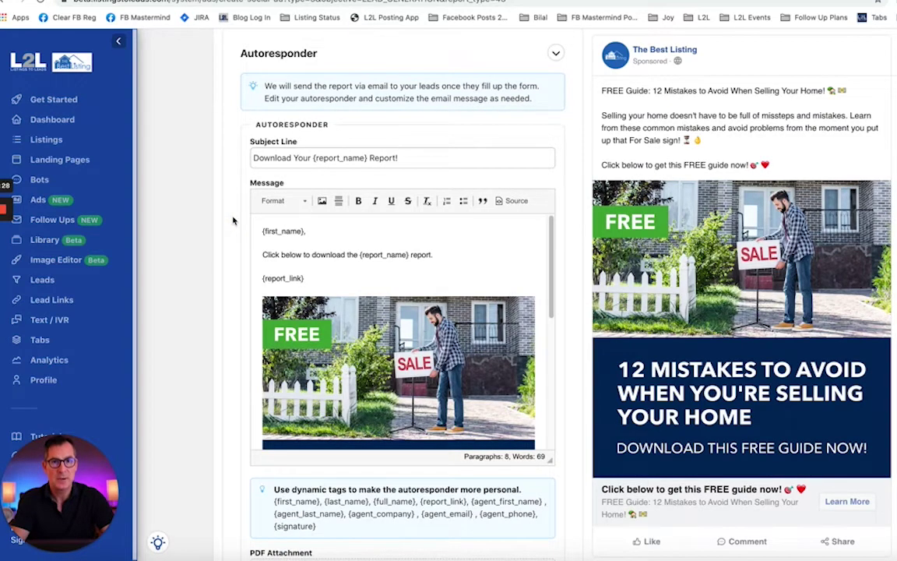
scroll(232, 221, down, 12)
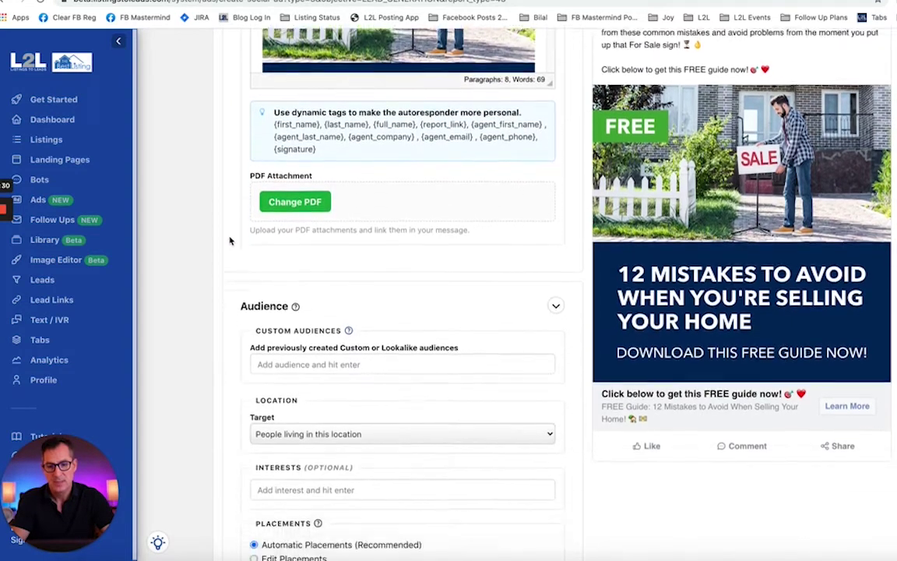
scroll(229, 240, down, 6)
Add Seller Leads (ENGAGEMENT) as the ad's custom audience
click(296, 176)
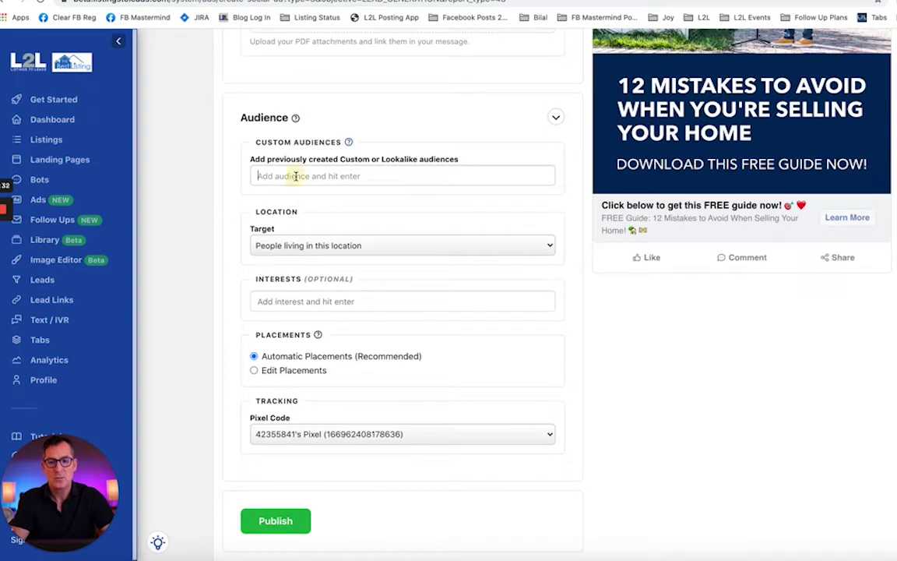
text(Seller)
click(296, 196)
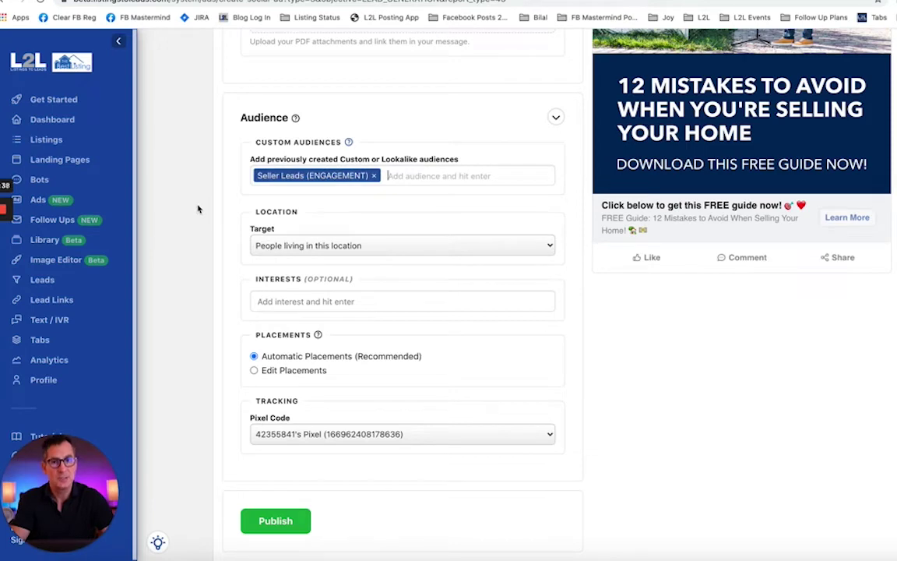
scroll(232, 249, down, 1)
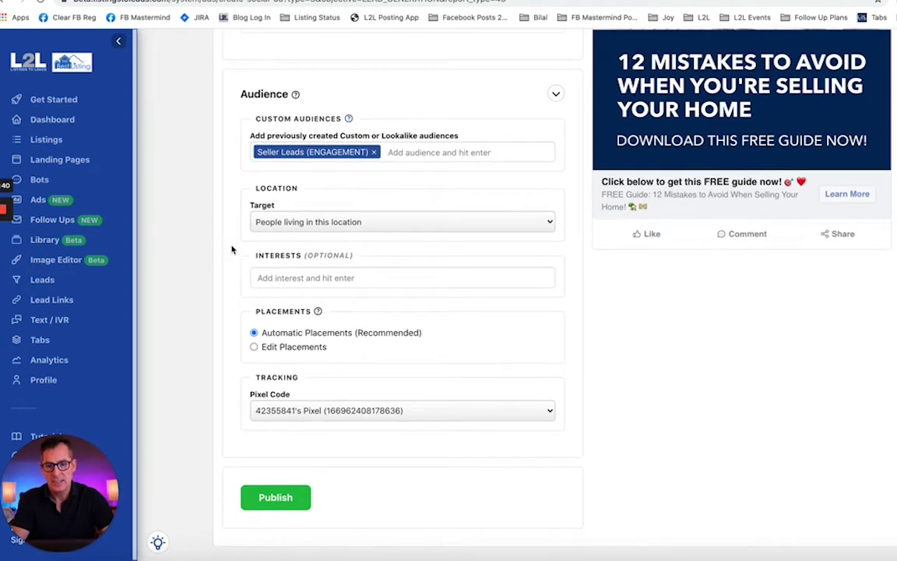
scroll(232, 250, down, 1)
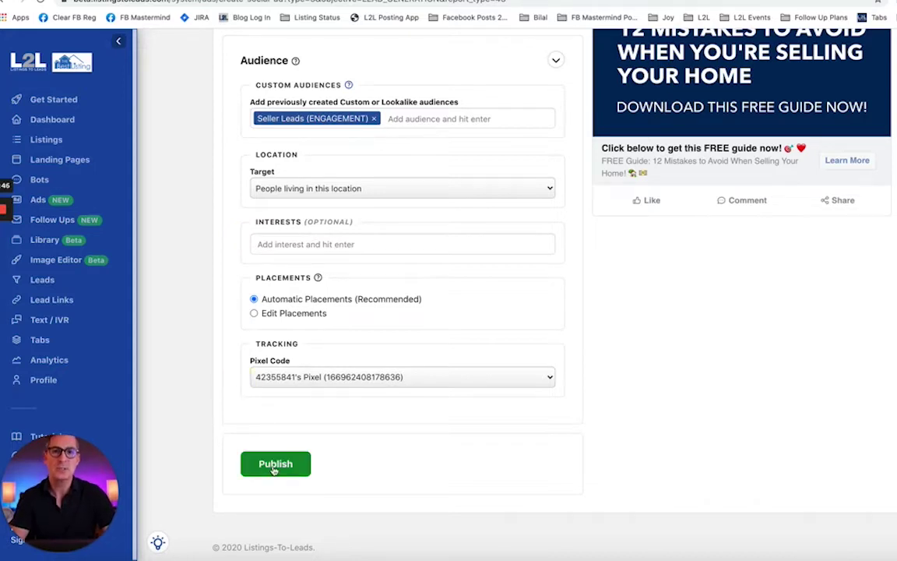
scroll(376, 194, up, 5)
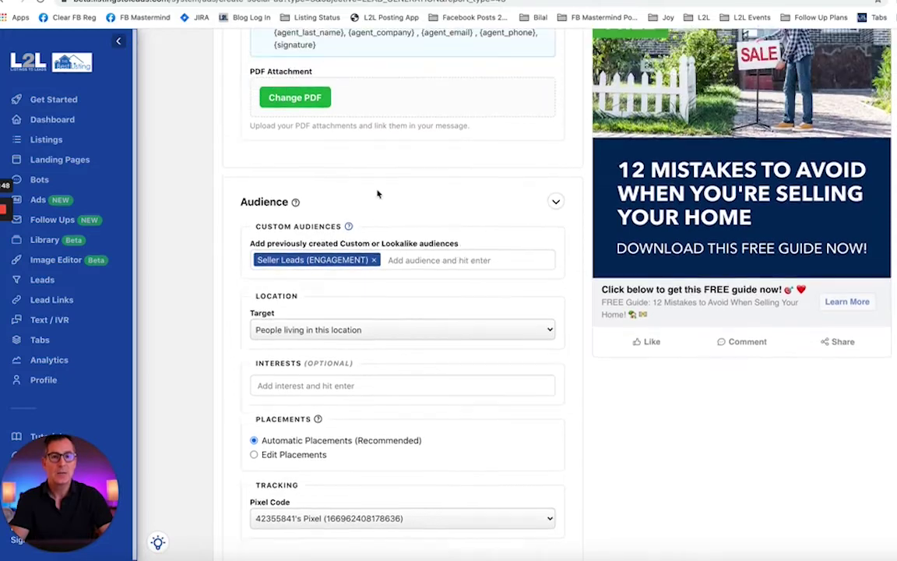
scroll(377, 194, up, 6)
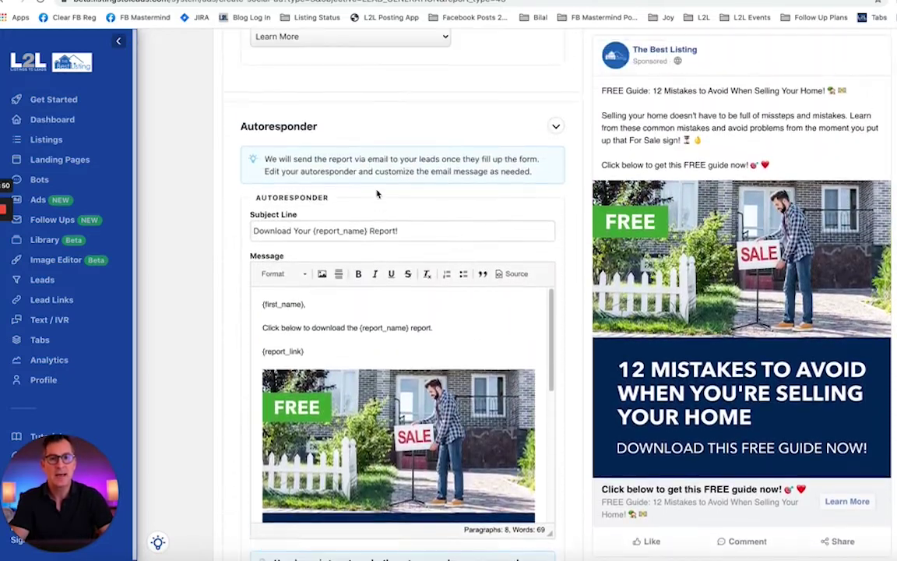
scroll(376, 194, up, 8)
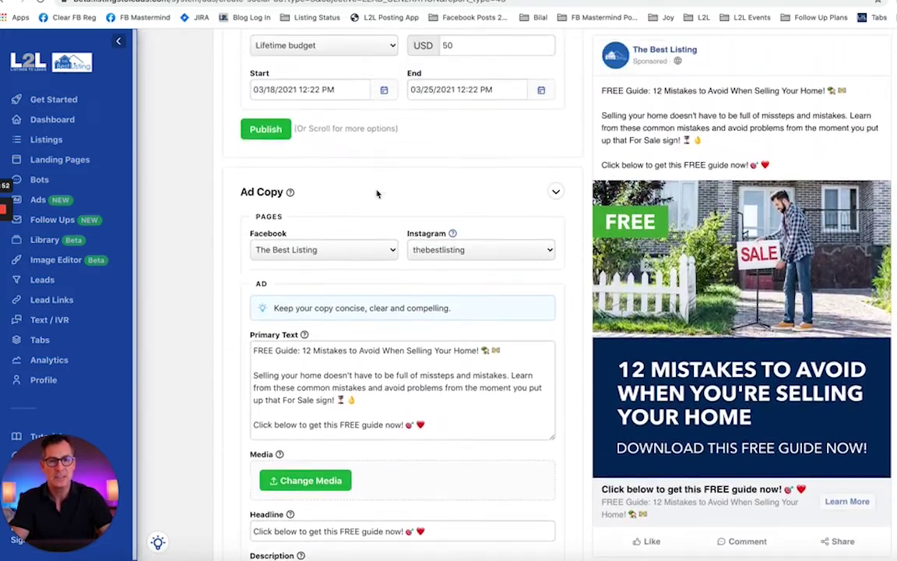
scroll(377, 194, up, 2)
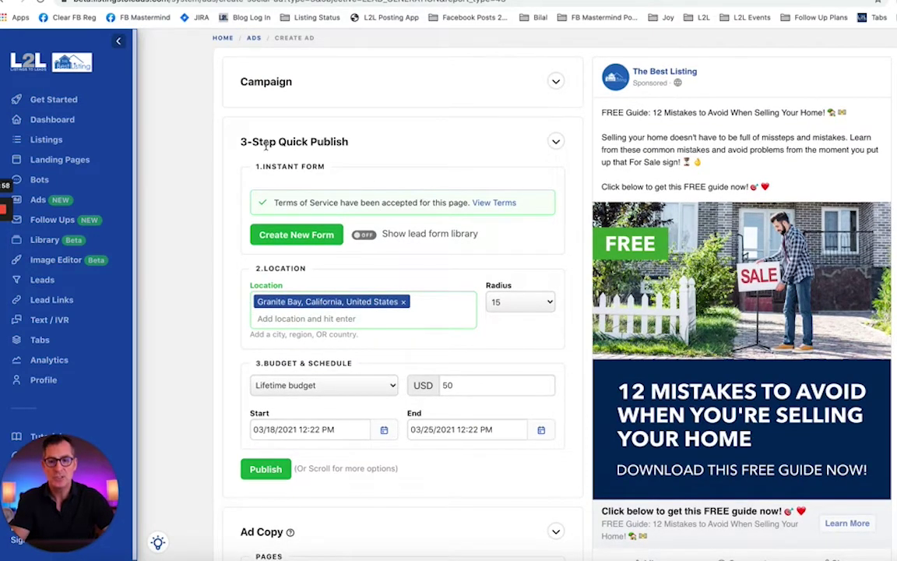
drag(233, 139, 379, 148)
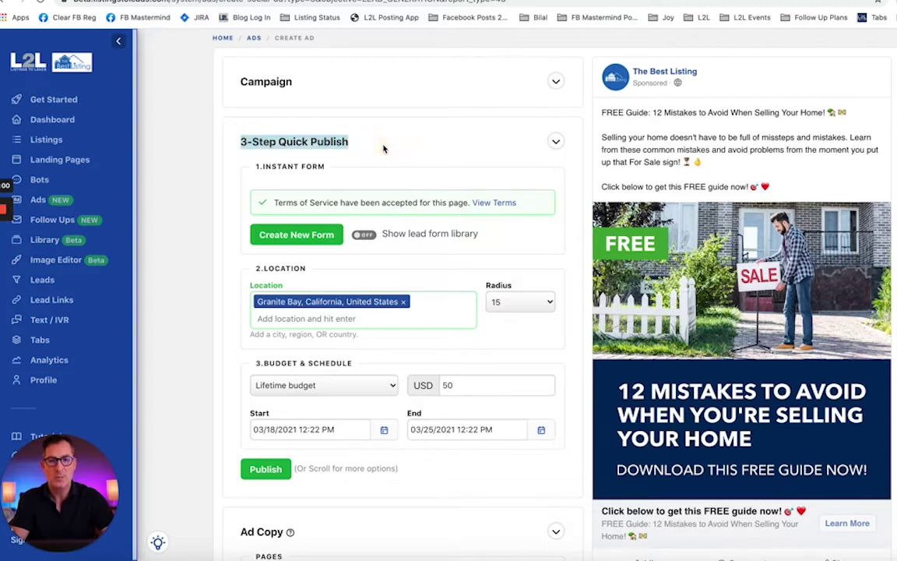